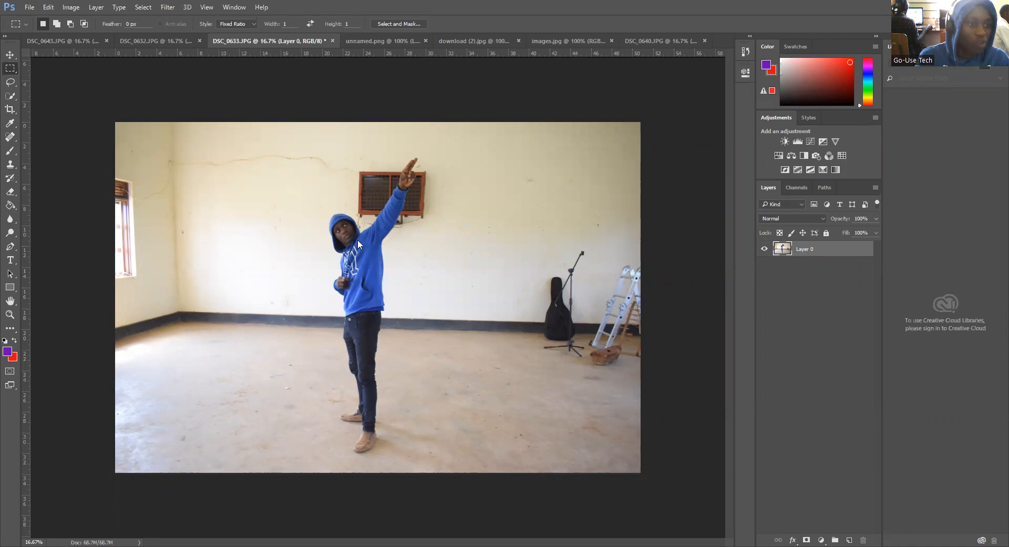
- Select the man's hood, face, hoodie and jeans with the Quick Selection tool
left_click(9, 97)
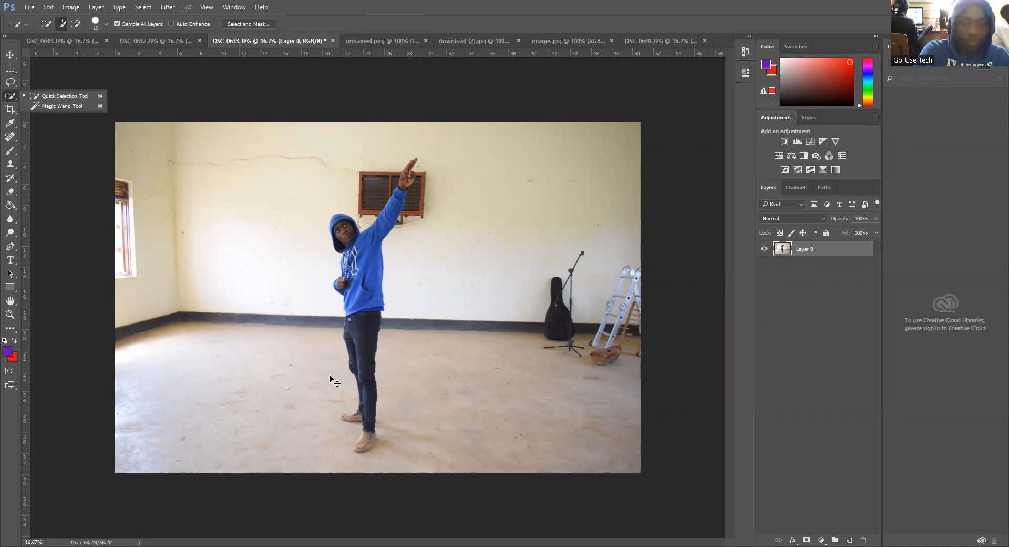
key("ctrl+plus")
key("ctrl+plus")
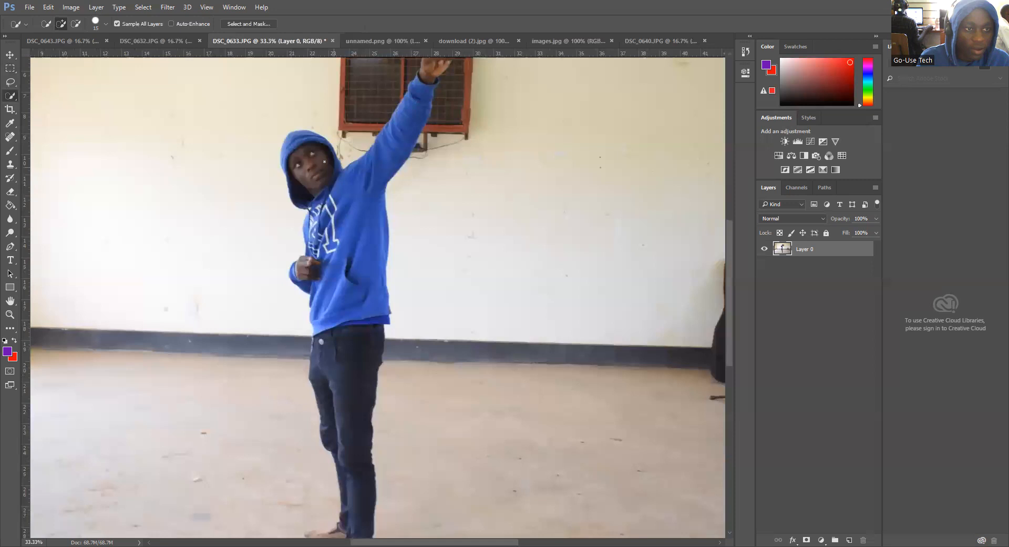
mouse_move(334, 156)
left_mouse_down()
mouse_move(336, 194)
mouse_move(379, 137)
mouse_move(341, 392)
left_mouse_up()
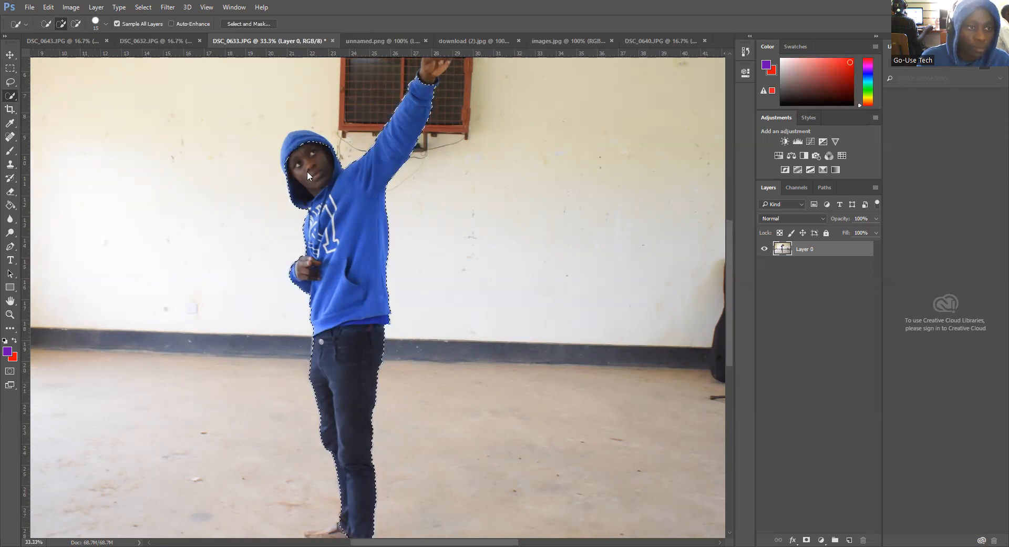
key("ctrl+d")
key("ctrl+z")
left_click(300, 144)
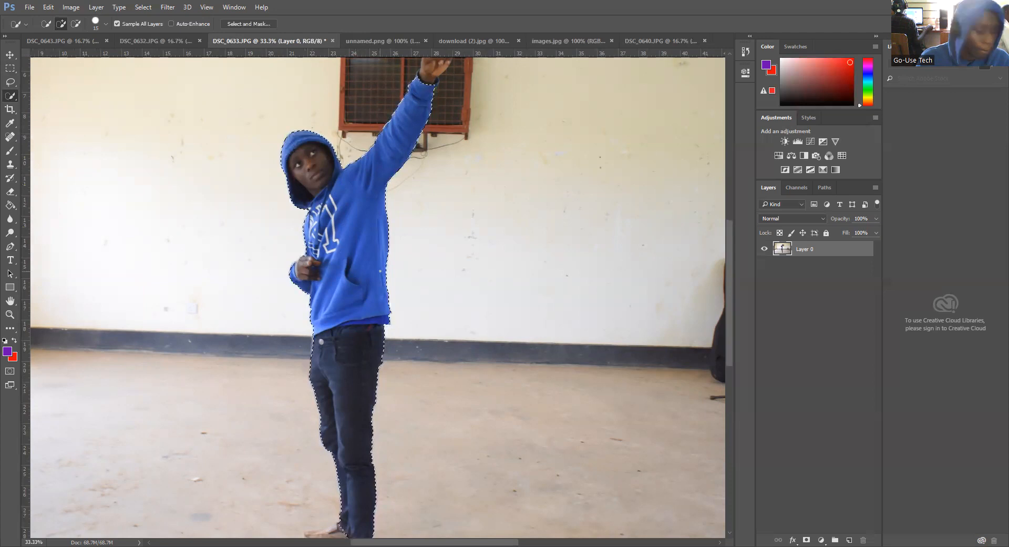
- Add the man's raised hand to the selection, from the wrist to the fingertips
scroll(380, 270, "up", 3)
scroll(381, 270, "up", 3)
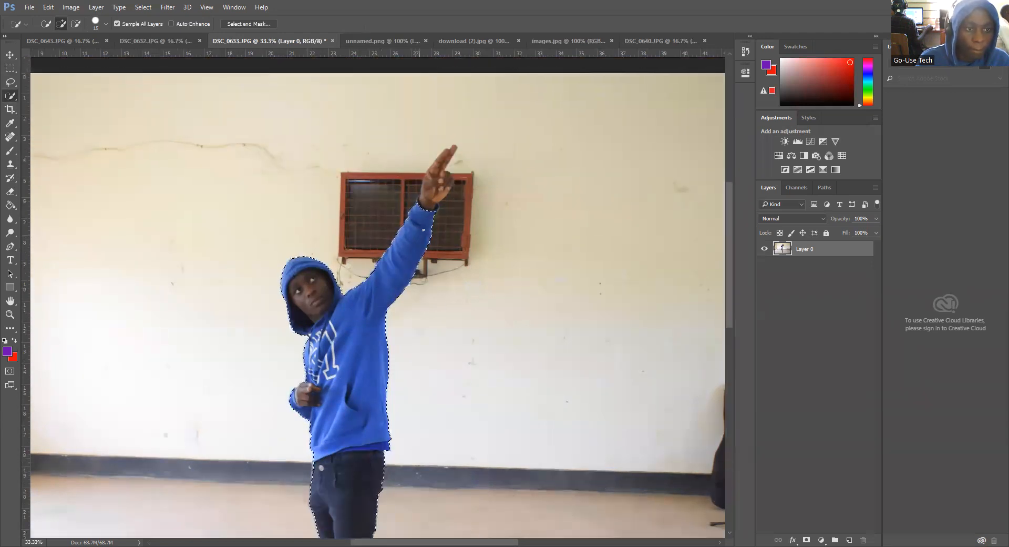
mouse_move(426, 205)
left_mouse_down()
mouse_move(443, 163)
mouse_move(448, 182)
left_mouse_up()
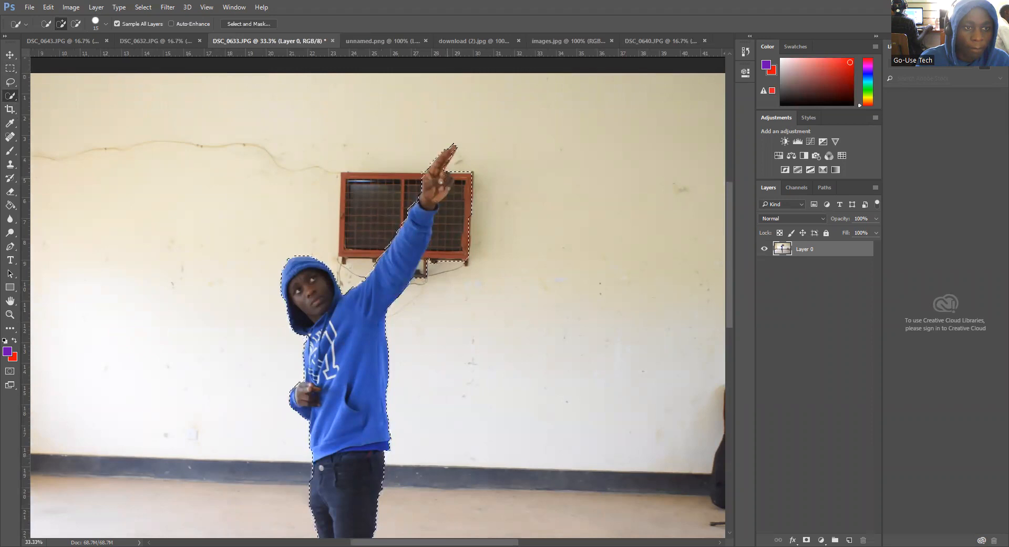
- Subtract the red window frame and grille beside the raised arm from the selection
scroll(346, 389, "down", 1)
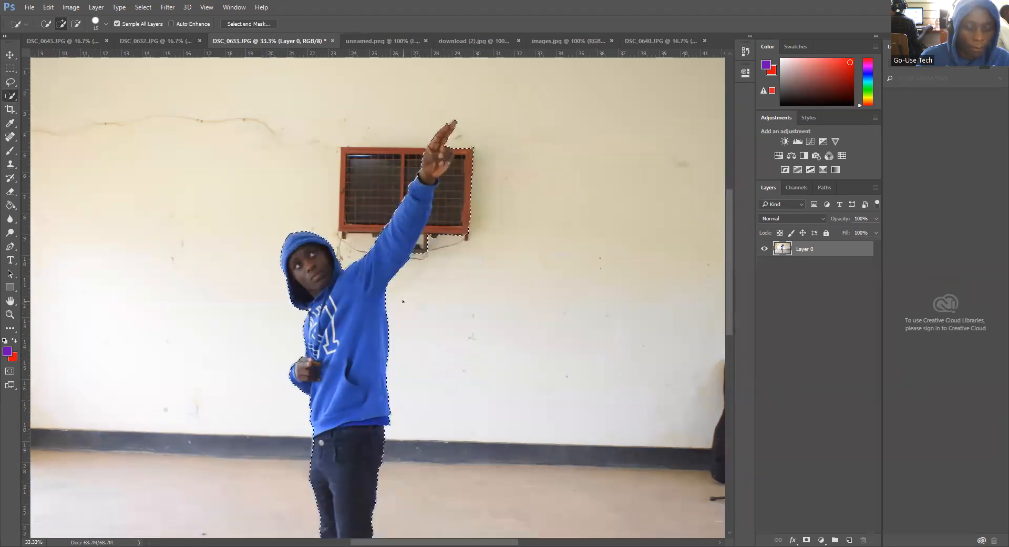
left_click(76, 24)
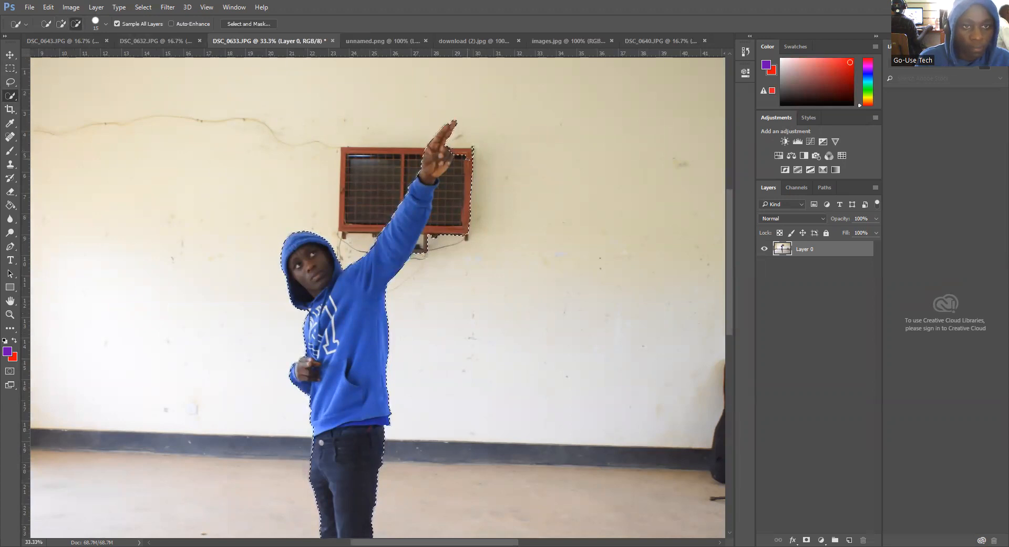
left_click_drag(468, 170, 455, 183)
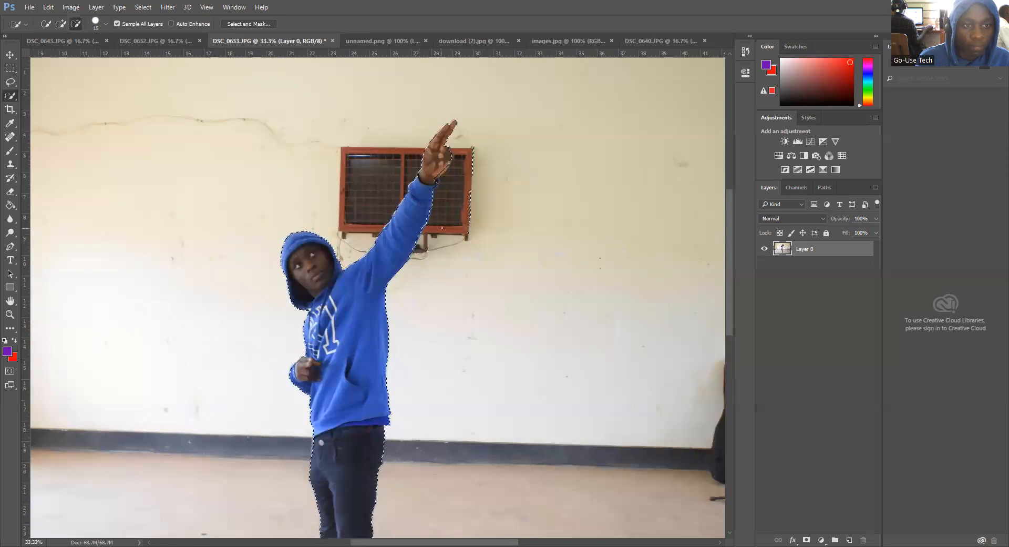
left_click_drag(468, 203, 466, 222)
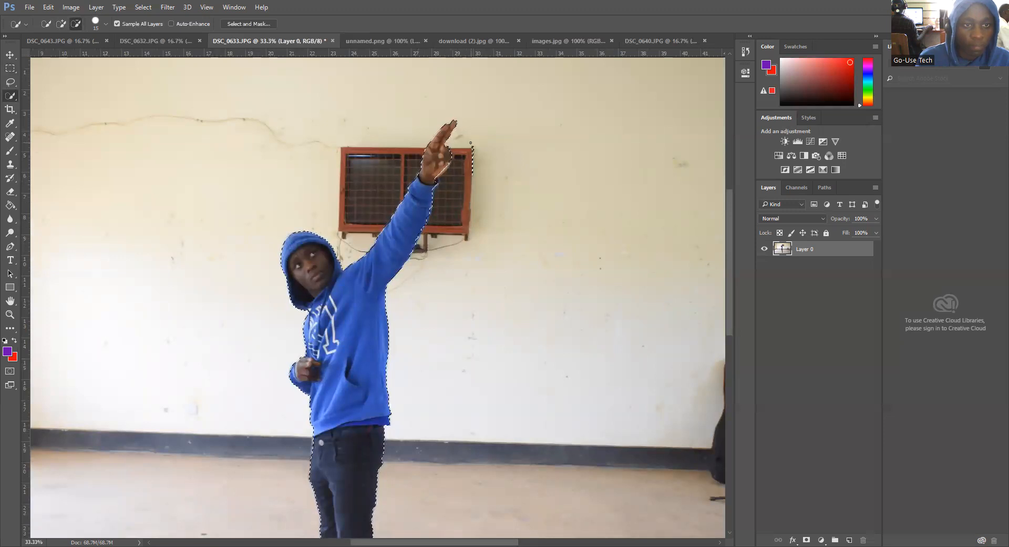
left_click_drag(473, 149, 474, 171)
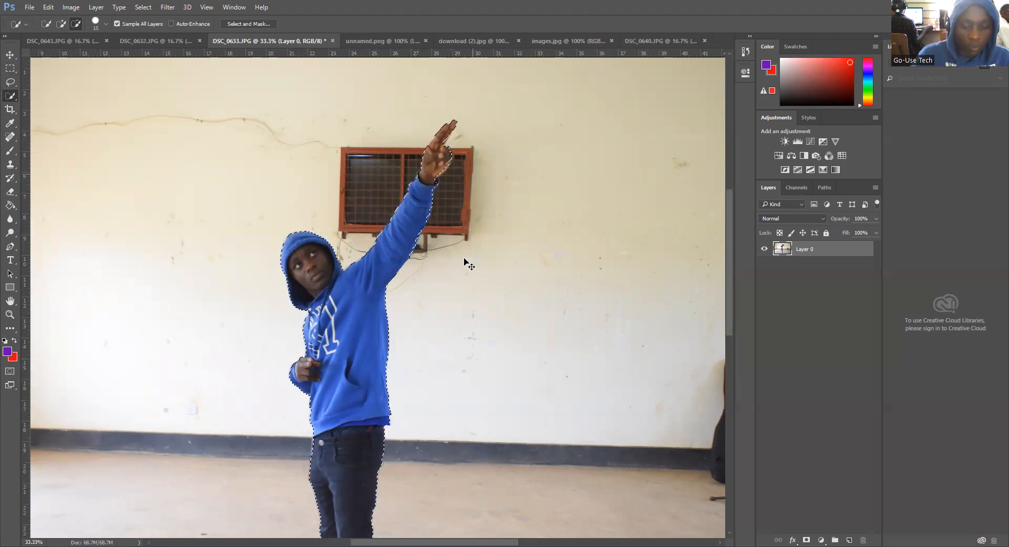
- Reduce the Quick Selection brush size and trim the selection edge beside the raised wrist
key("ctrl+plus")
key("ctrl+plus")
key("ctrl+plus")
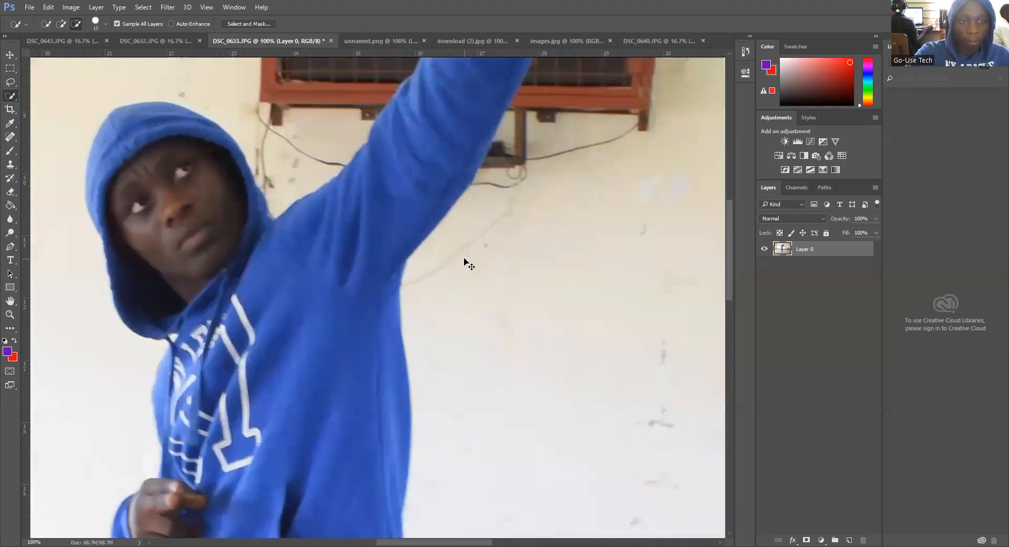
left_click_drag(727, 253, 745, 197)
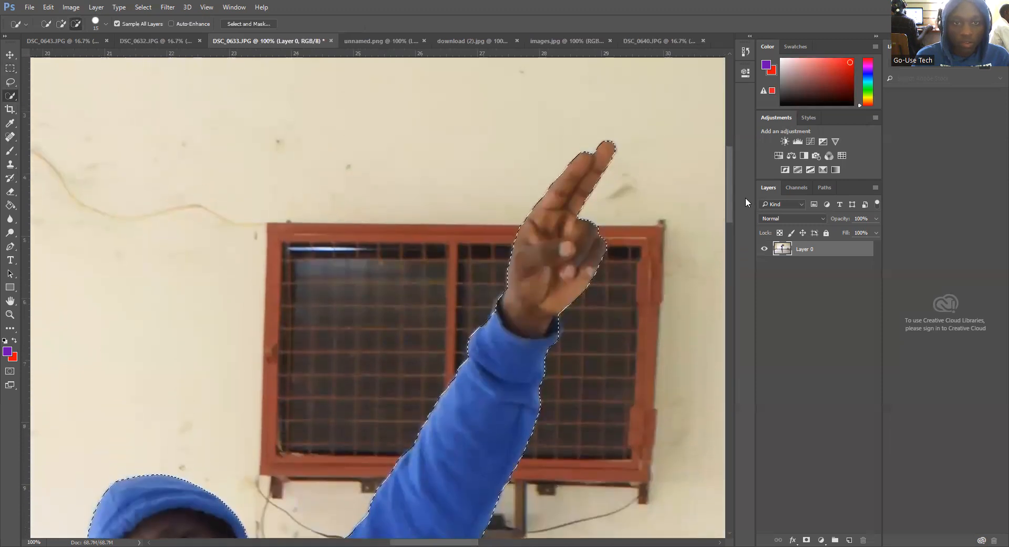
left_click(104, 23)
left_click_drag(55, 51, 49, 49)
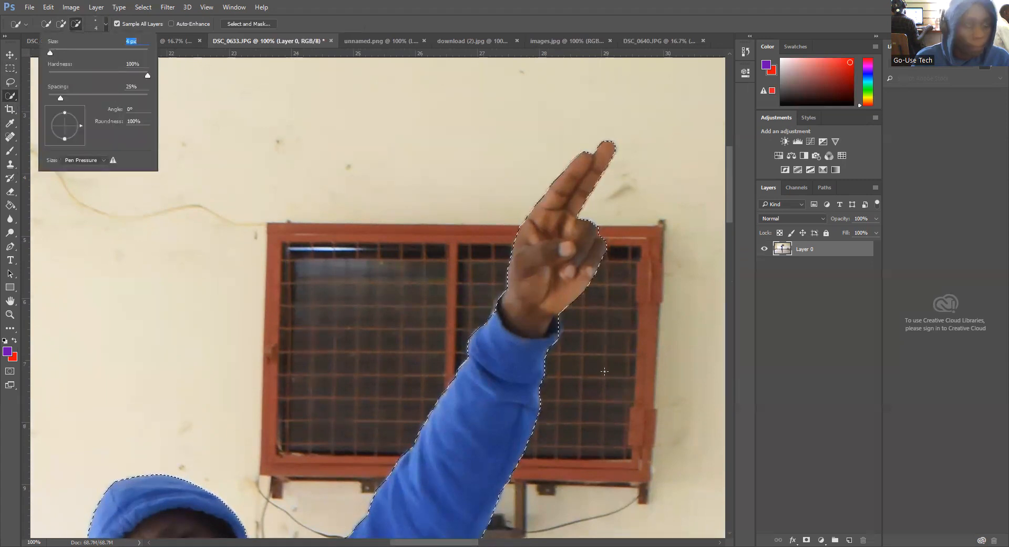
left_click(561, 314)
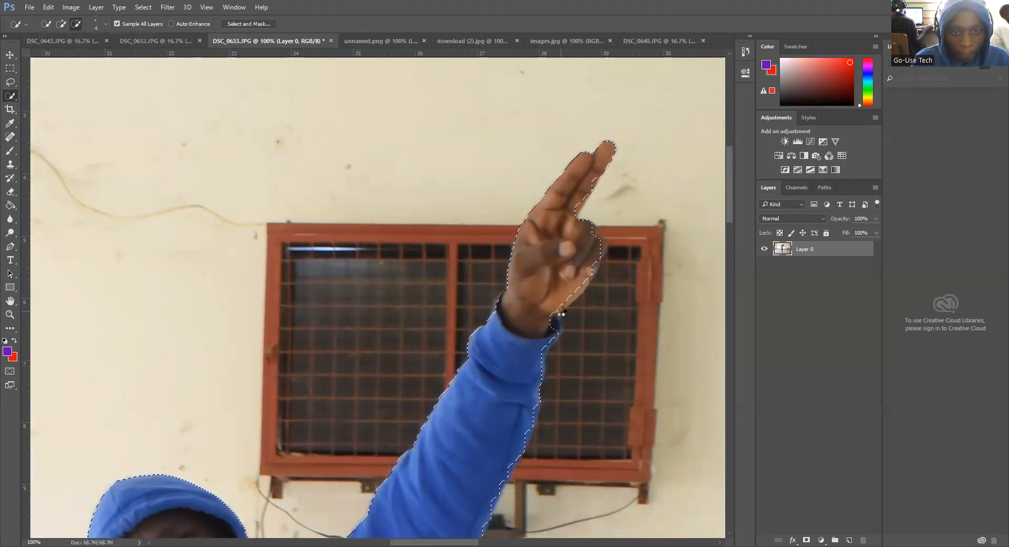
- Add the missing edge of the sleeve cuff at the raised wrist back to the selection
left_click(61, 24)
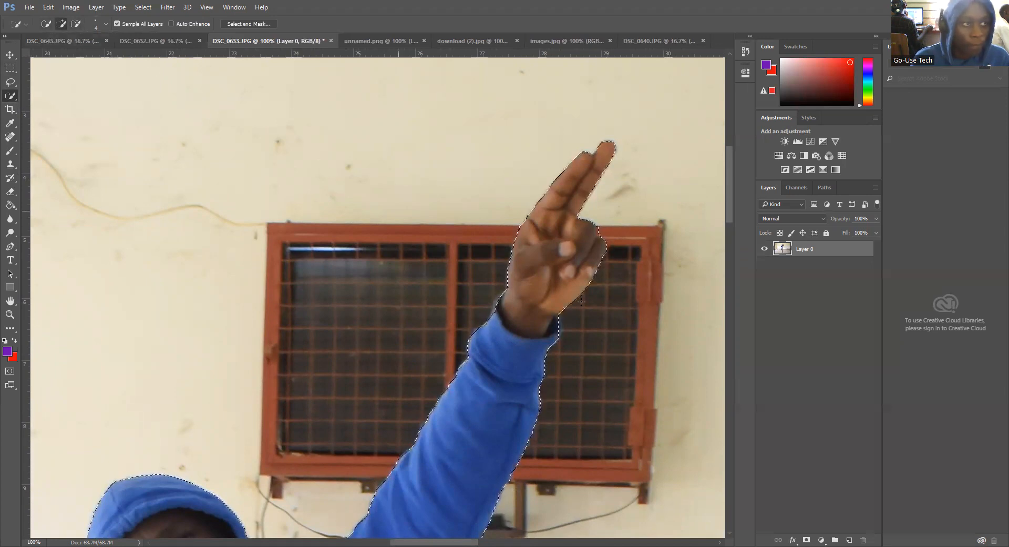
left_click(560, 319)
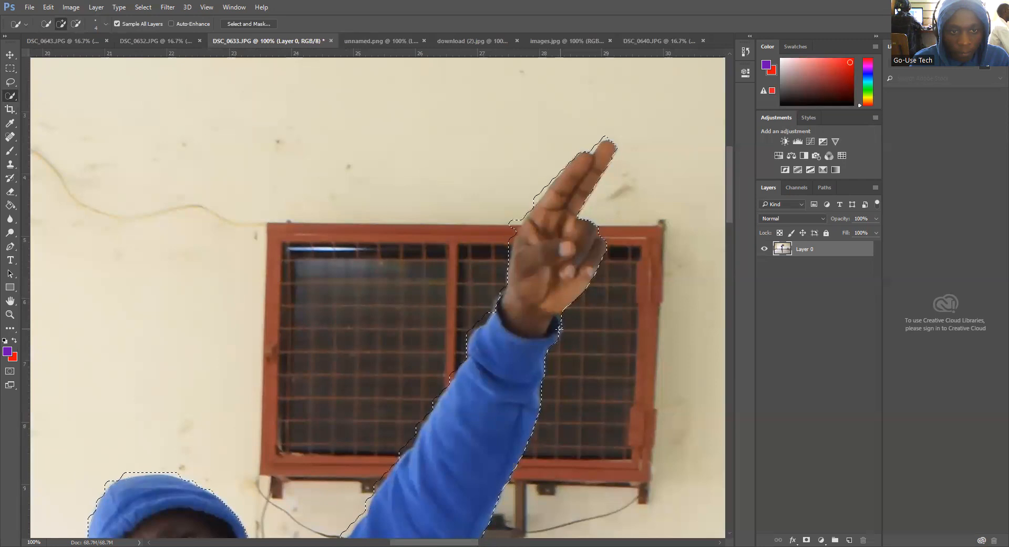
left_click_drag(558, 335, 555, 326)
- Extend the selection over both brown shoes and refine its outline along their edges
scroll(470, 412, "down", 5)
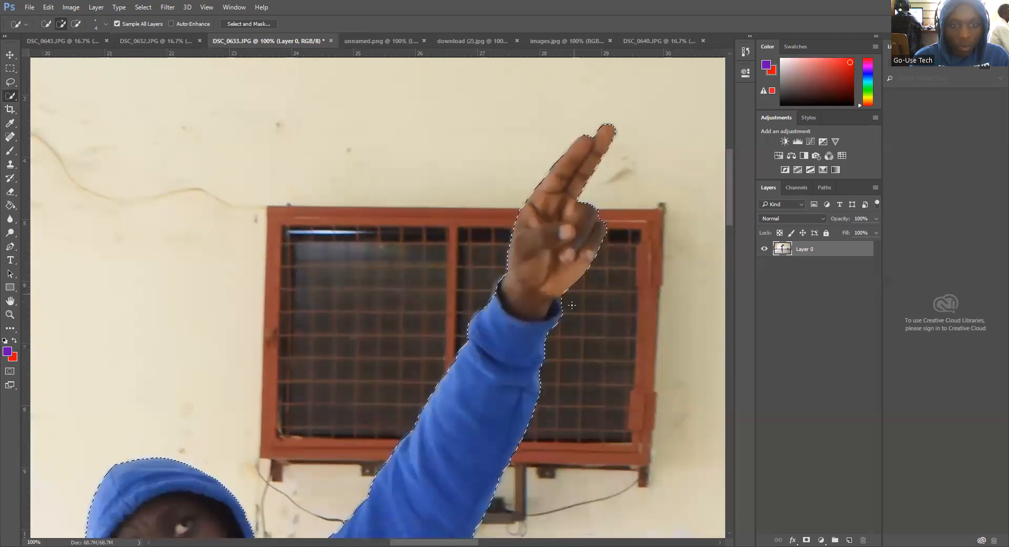
scroll(470, 412, "down", 2)
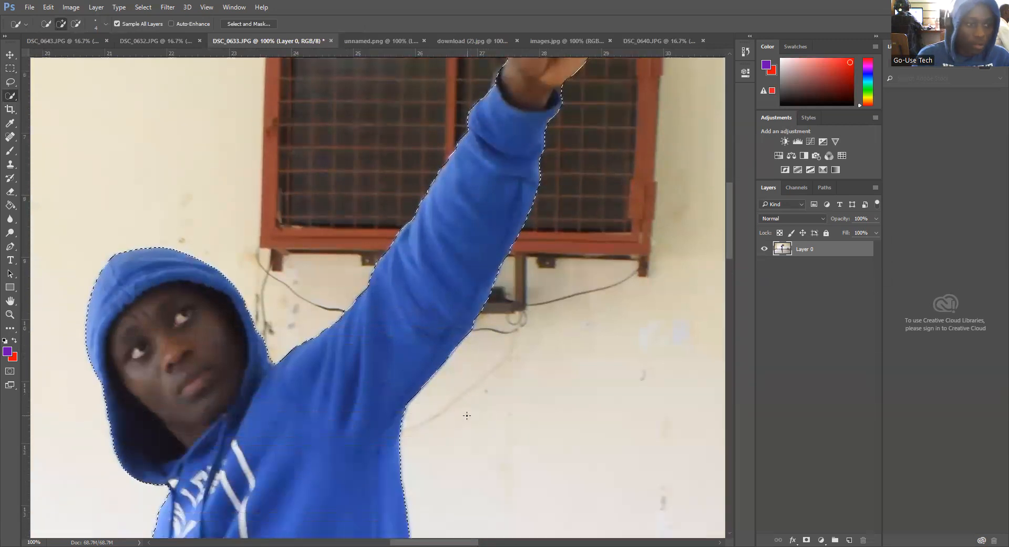
scroll(450, 426, "down", 2)
scroll(450, 426, "down", 2)
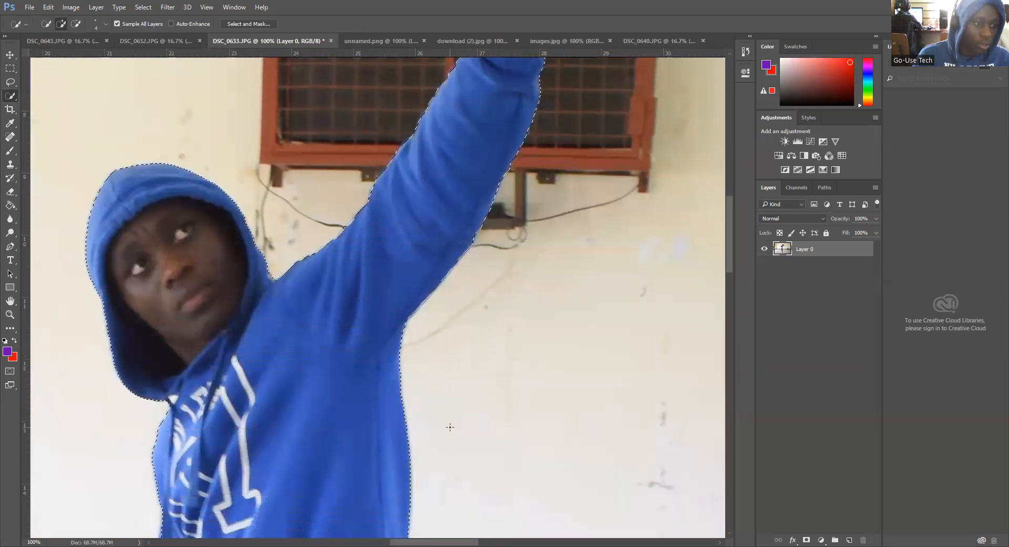
scroll(449, 426, "down", 3)
scroll(450, 426, "down", 3)
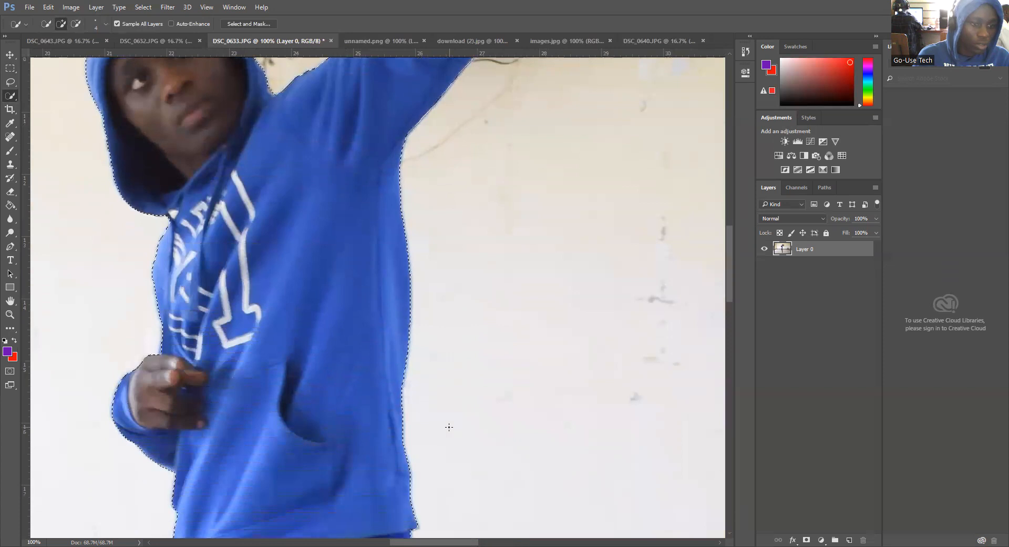
scroll(449, 426, "down", 3)
scroll(449, 426, "down", 5)
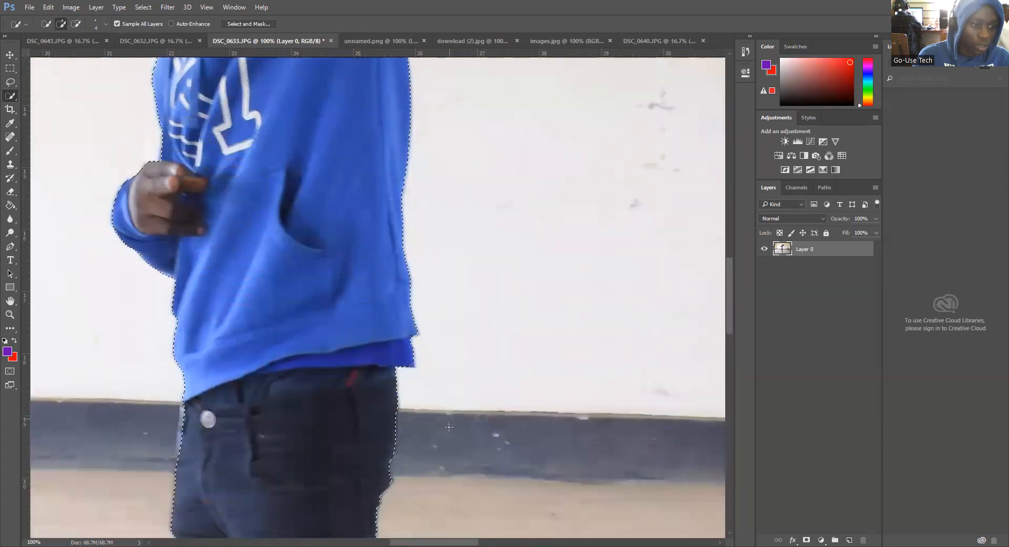
scroll(449, 426, "down", 3)
scroll(448, 426, "down", 12)
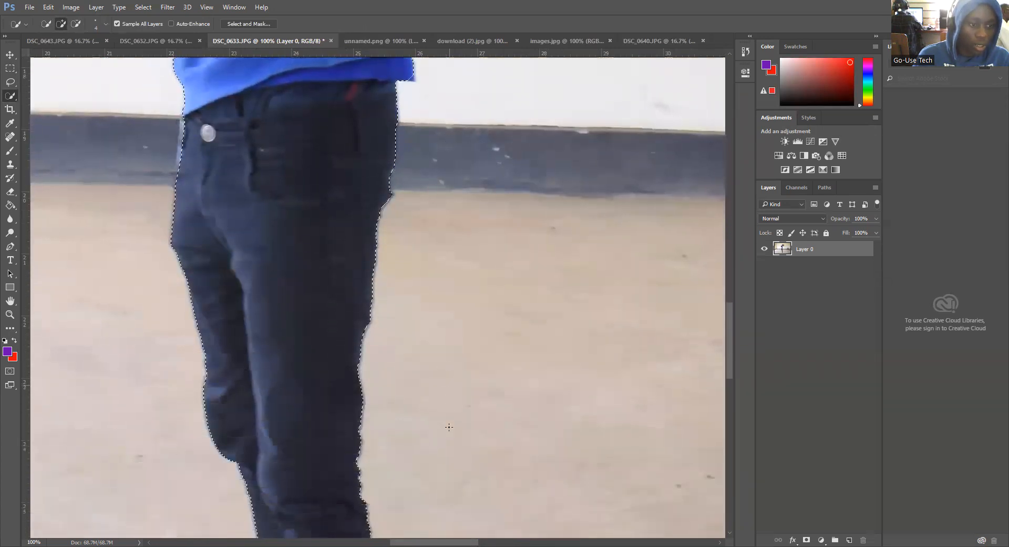
scroll(449, 426, "down", 8)
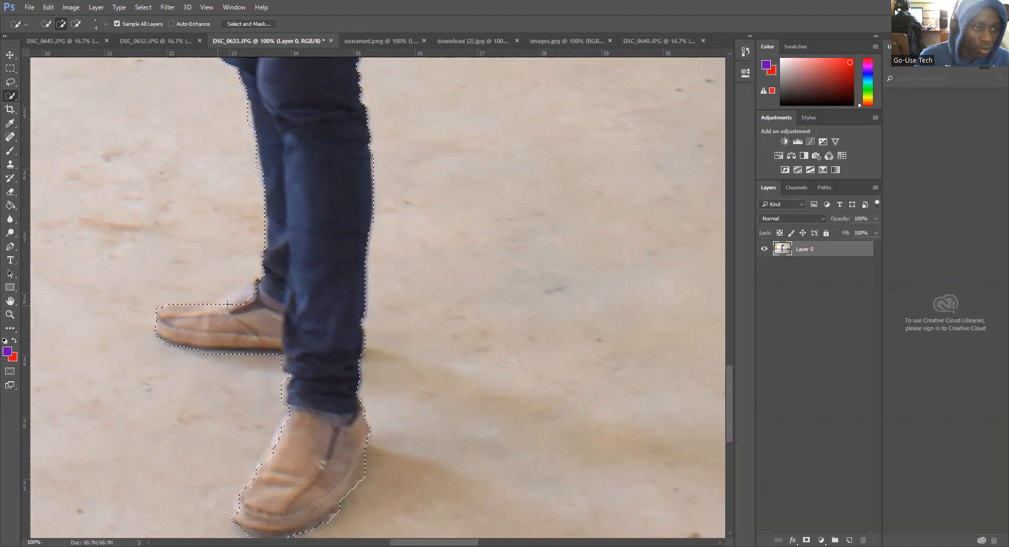
left_click_drag(257, 289, 230, 295)
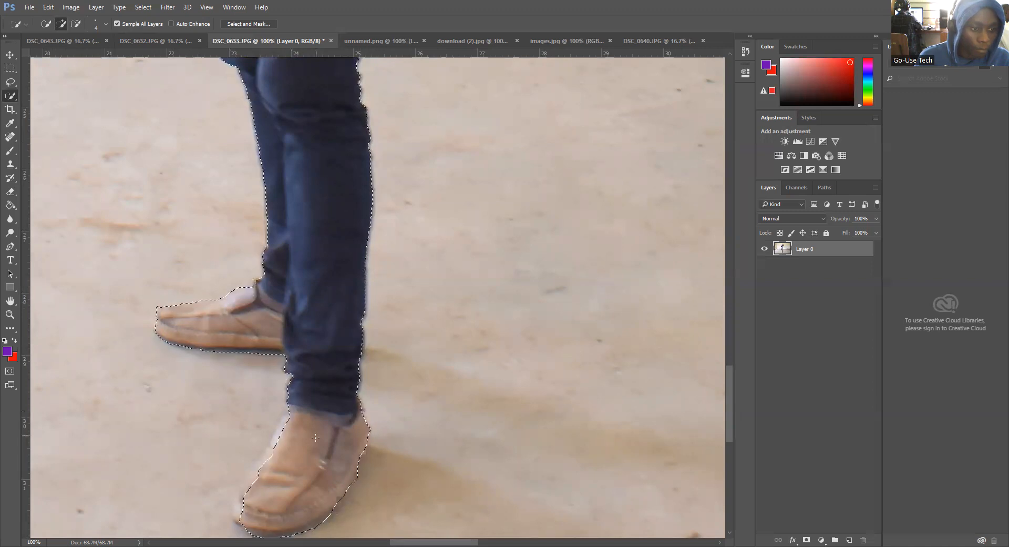
left_click(242, 503)
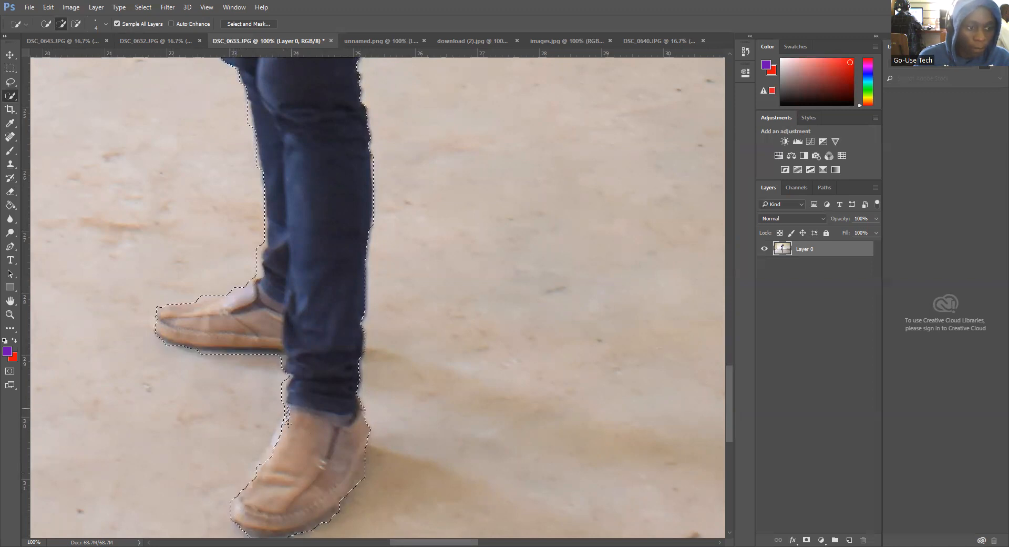
mouse_move(352, 429)
left_mouse_down()
mouse_move(374, 440)
mouse_move(351, 463)
left_mouse_up()
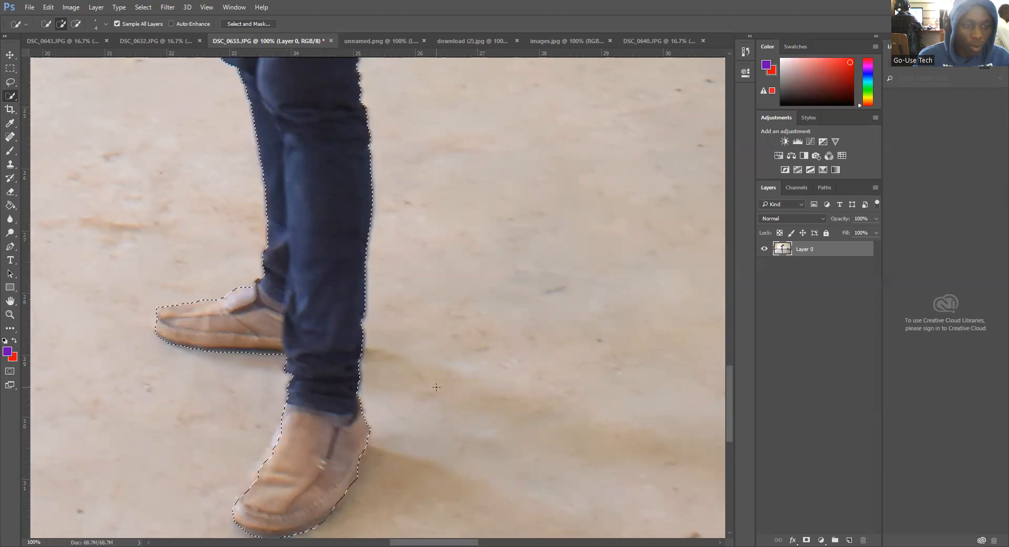
- Move the selected man in the blue hoodie from DSC_0633.JPG into the beach picture unnamed.png as a new layer
scroll(436, 386, "down", 3)
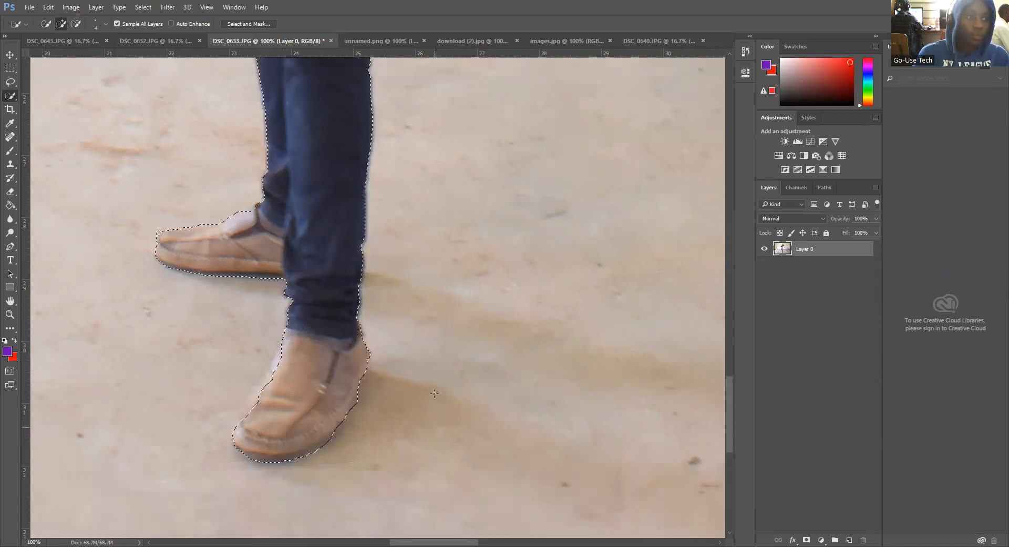
scroll(434, 393, "up", 12)
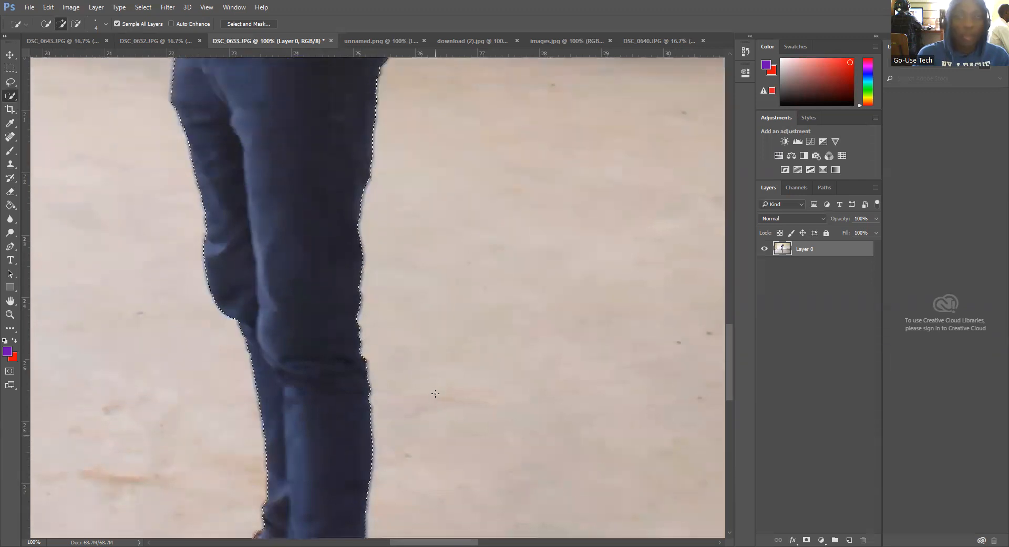
scroll(435, 393, "up", 14)
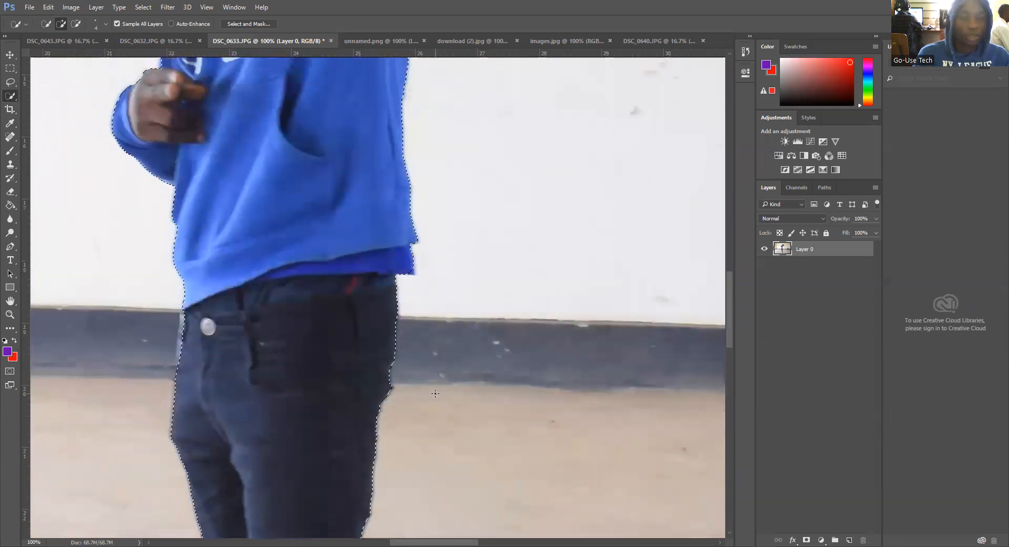
scroll(435, 393, "up", 14)
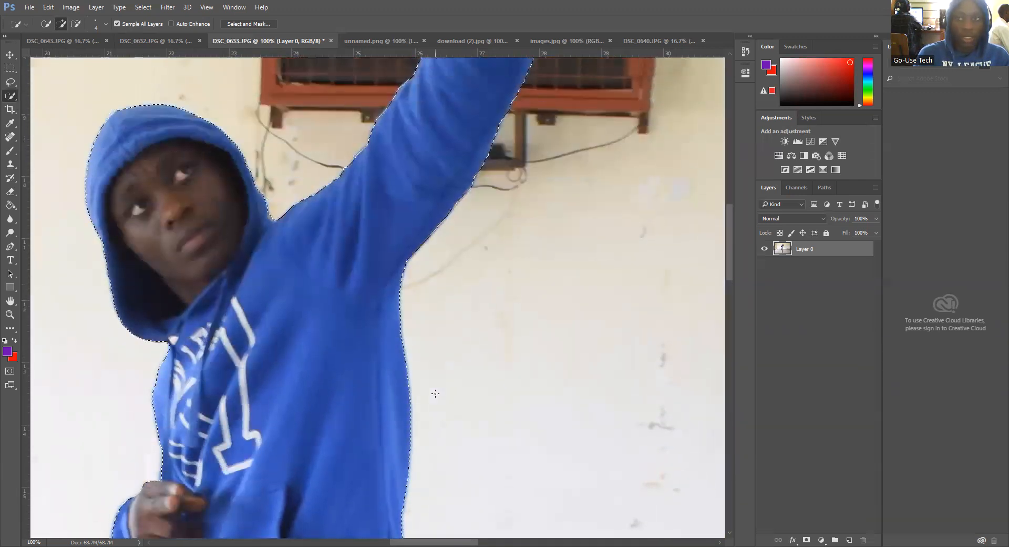
scroll(435, 393, "up", 12)
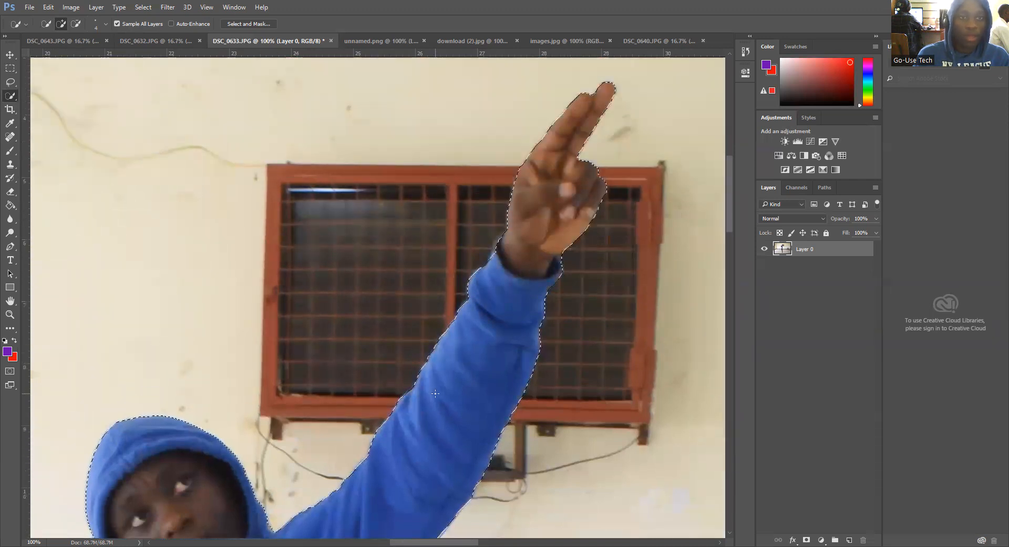
left_click(367, 40)
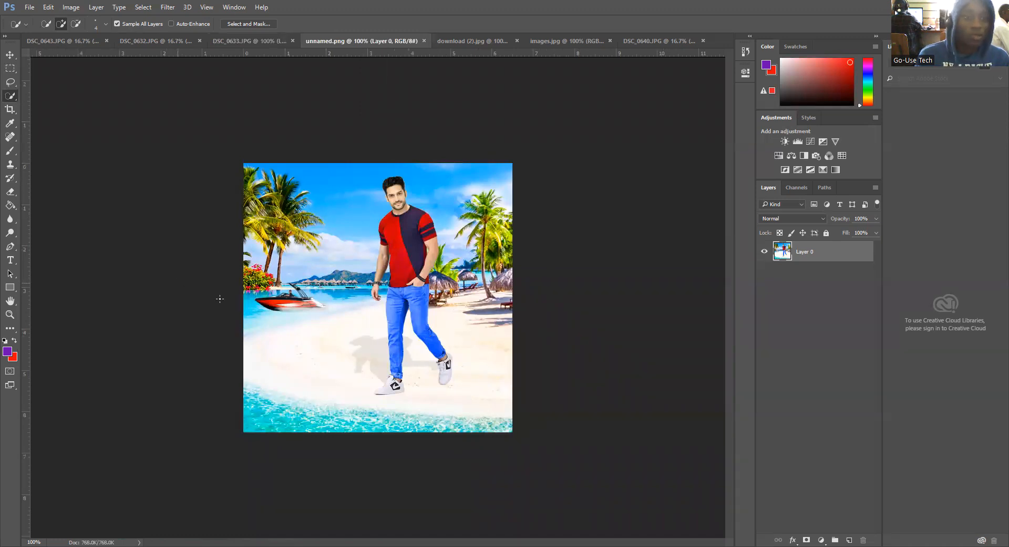
left_click(252, 40)
left_click(10, 54)
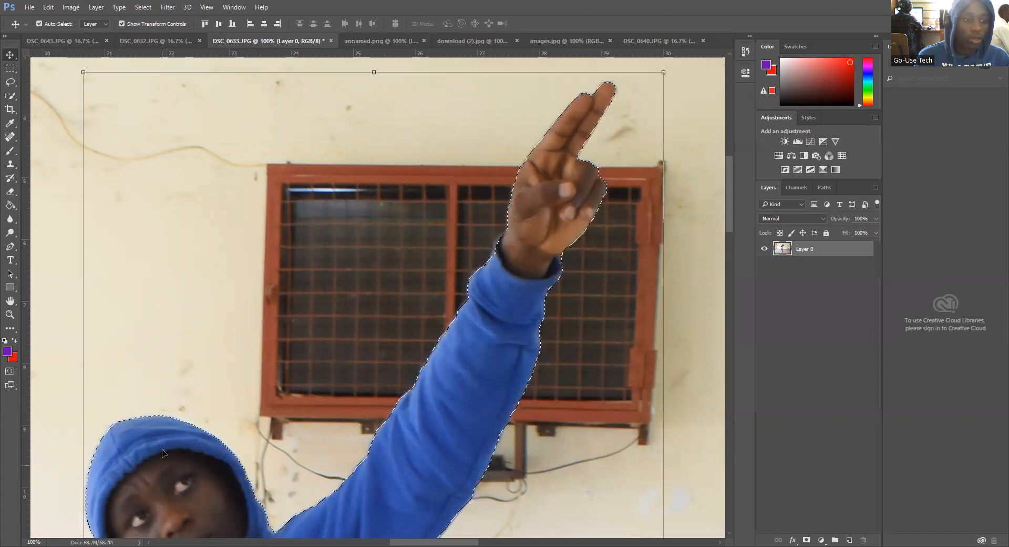
left_click_drag(264, 99, 351, 315)
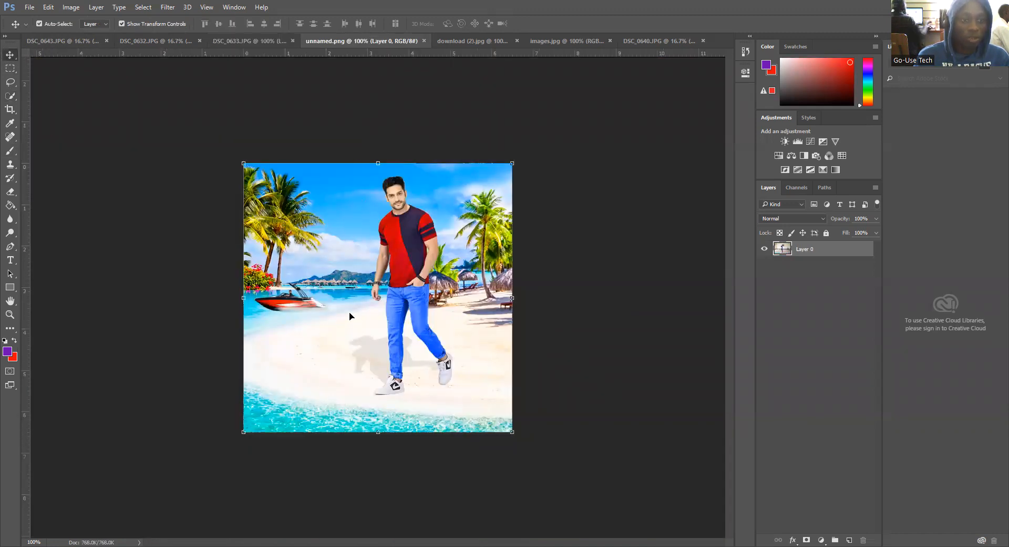
- Scale the pasted man down to 22.99% width and 15.09% height so he fits within the beach picture, and apply the transform
key("ctrl+minus")
key("ctrl+minus")
key("ctrl+minus")
key("ctrl+minus")
key("ctrl+minus")
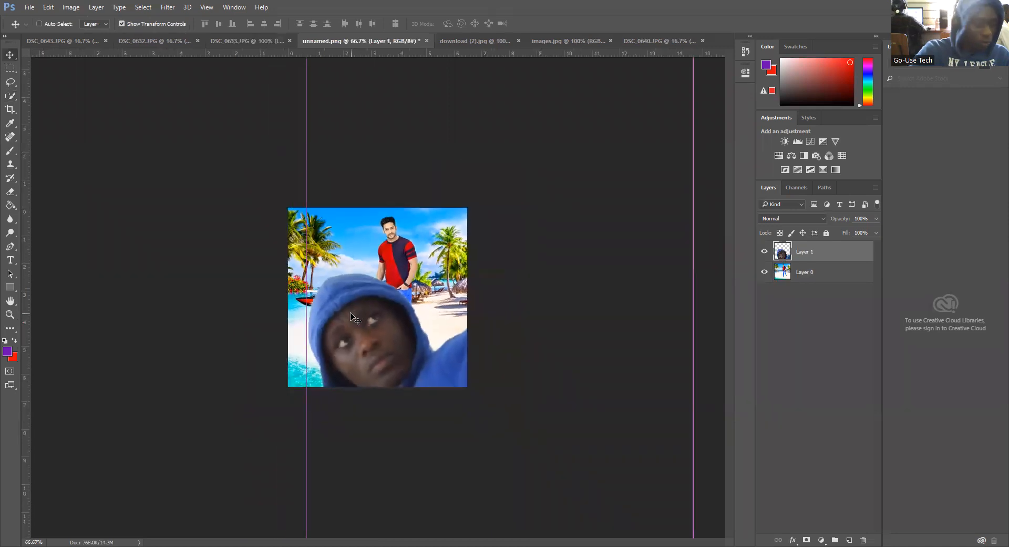
key("ctrl+t")
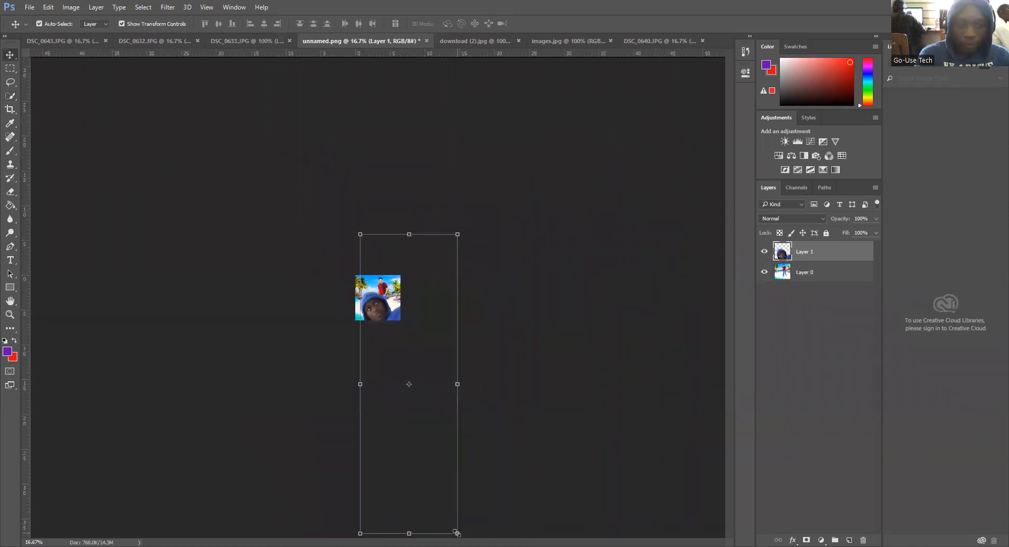
left_click(456, 532)
left_click_drag(389, 333, 388, 319)
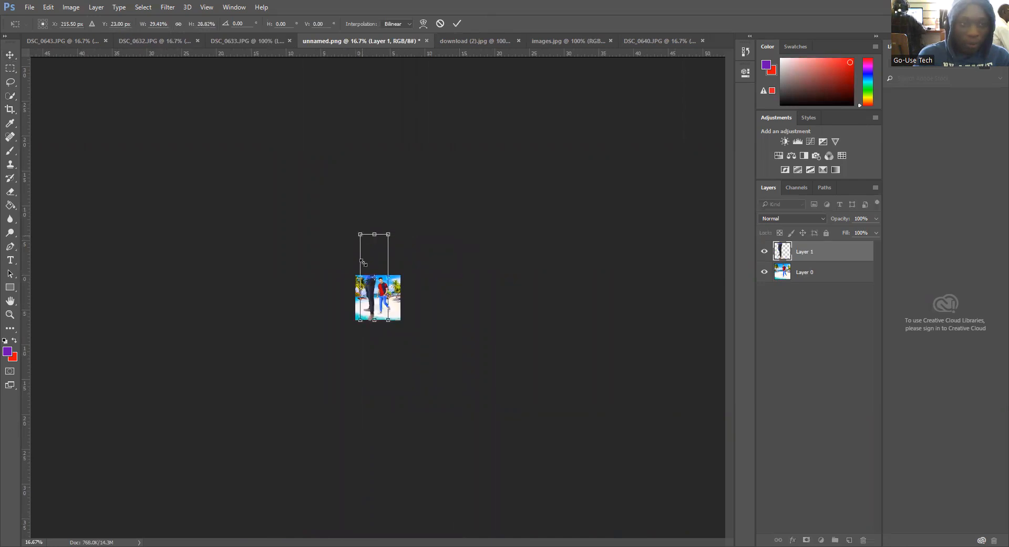
left_click_drag(366, 273, 367, 274)
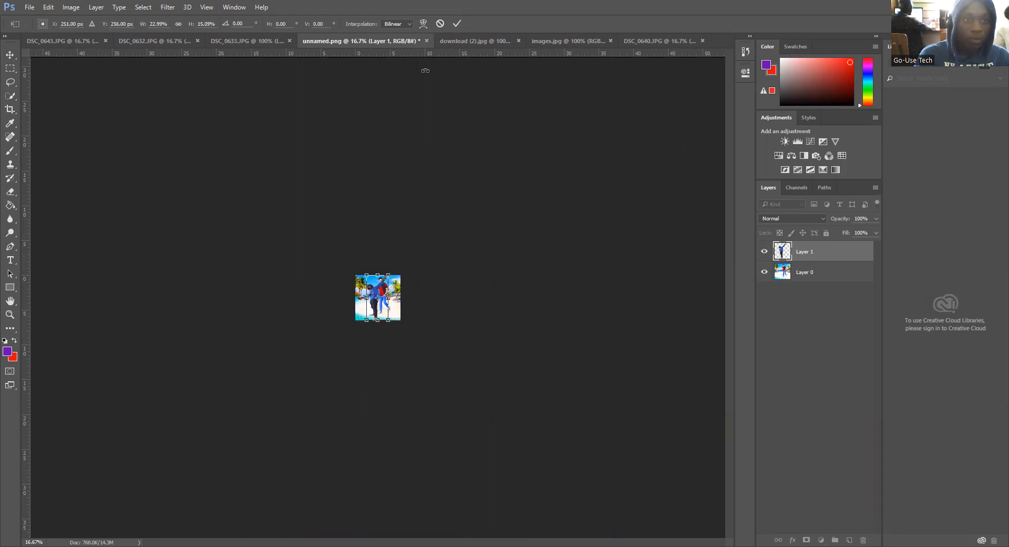
key("Return")
- Move the man in the blue hoodie to the left part of the beach, clear of the man in the red shirt
key("ctrl+plus")
key("ctrl+plus")
key("ctrl+plus")
key("ctrl+plus")
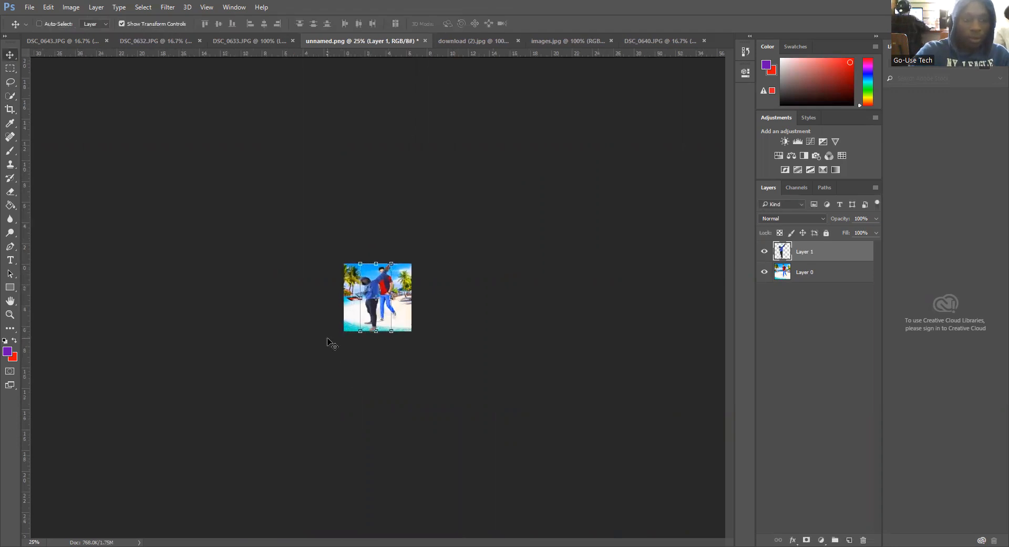
key("ctrl+plus")
key("ctrl+plus")
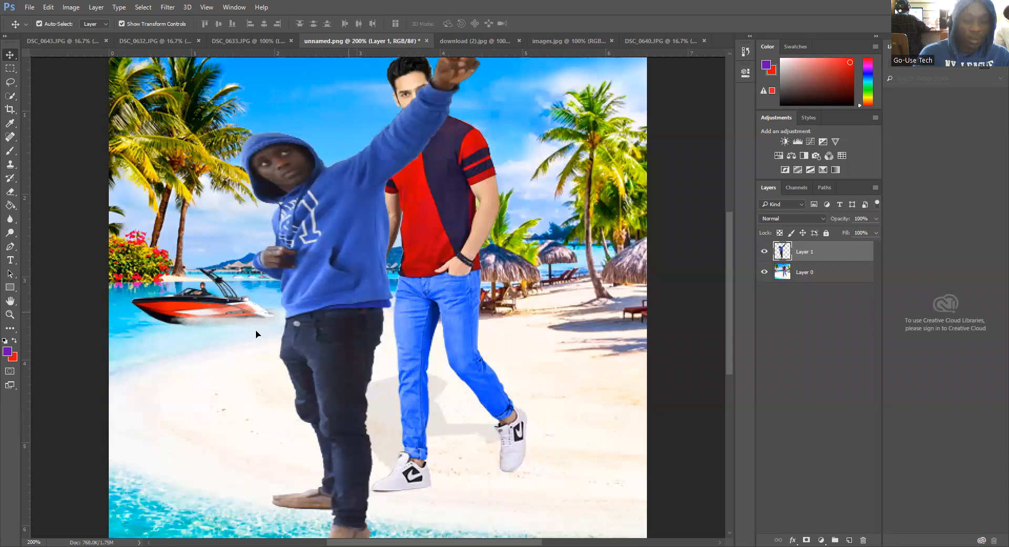
key("ctrl+minus")
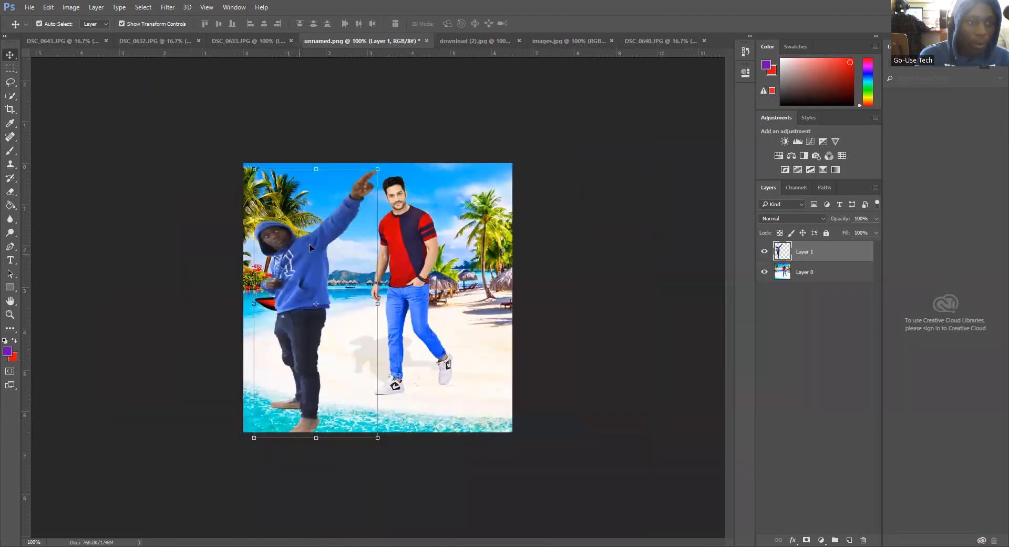
- Scale the man in the hoodie to 73.73% width and 83.40% height and reposition him on the sand beside the other man
left_click(377, 169)
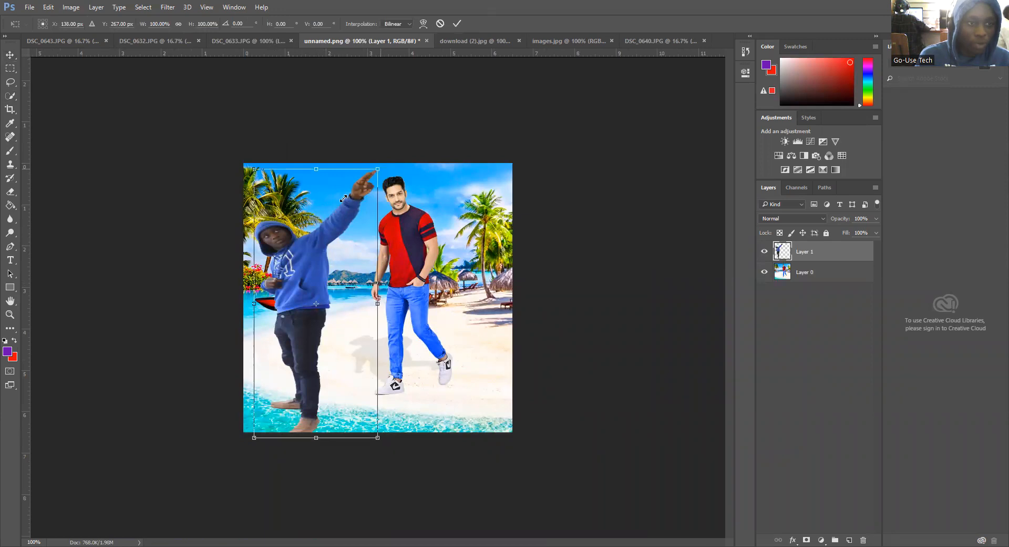
left_click_drag(336, 212, 345, 213)
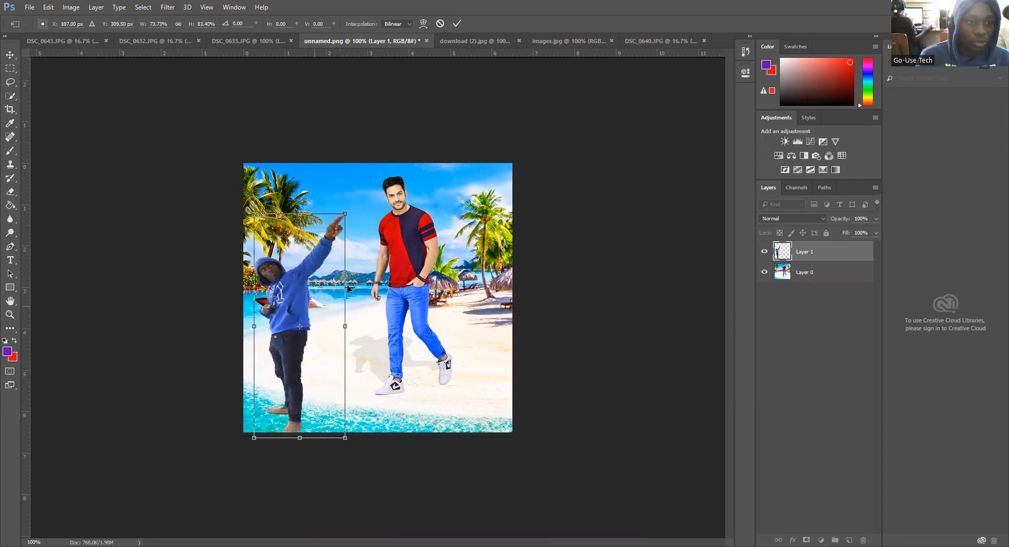
left_click_drag(348, 287, 348, 288)
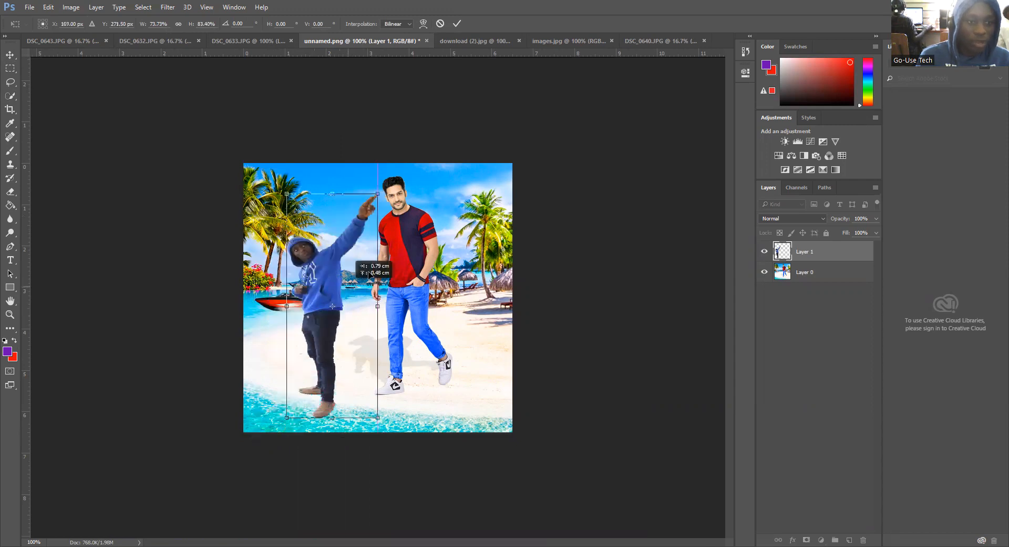
left_click_drag(350, 273, 349, 257)
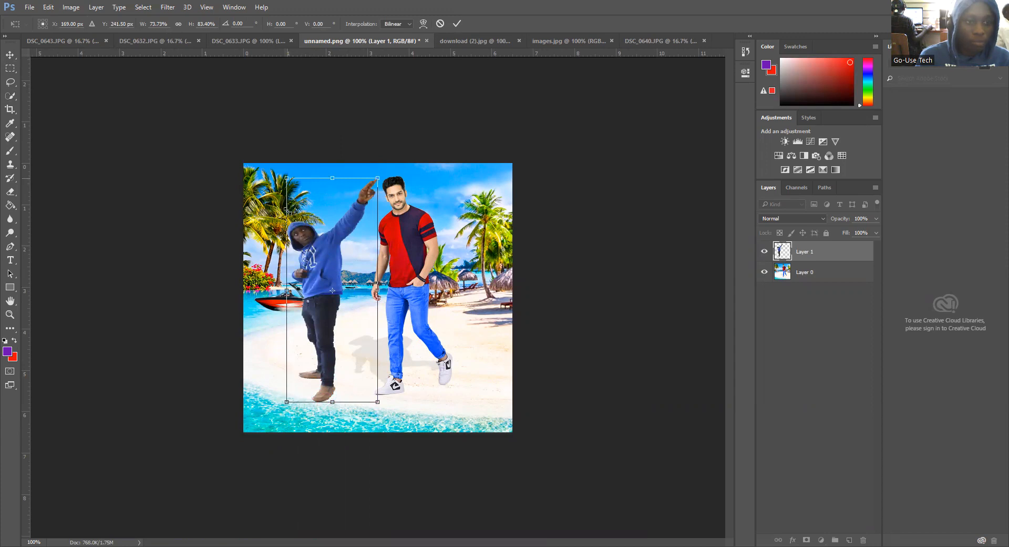
- Adjust the hooded man's scale to 72.88% width and 81.25% height and apply the transform
left_click_drag(286, 178, 287, 210)
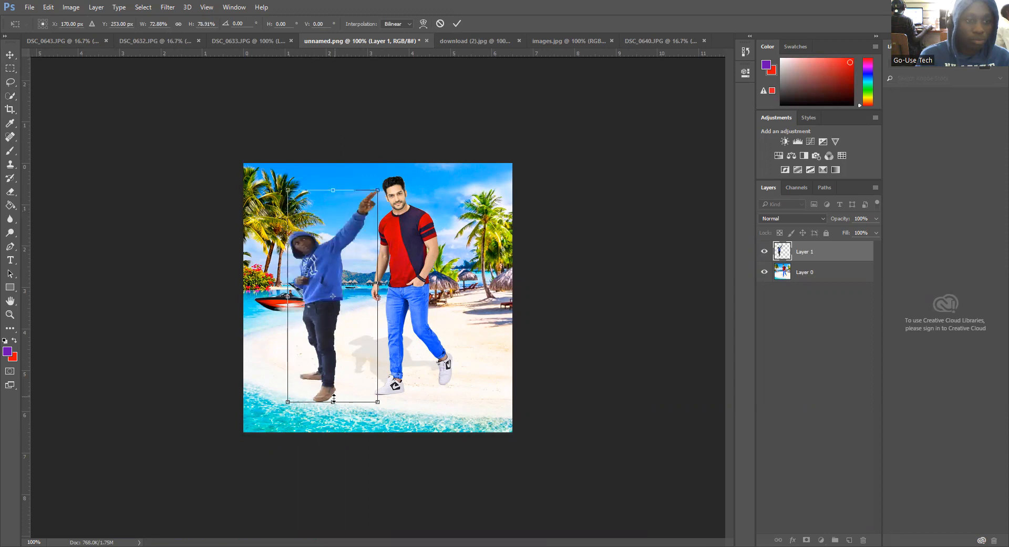
left_click_drag(335, 403, 335, 409)
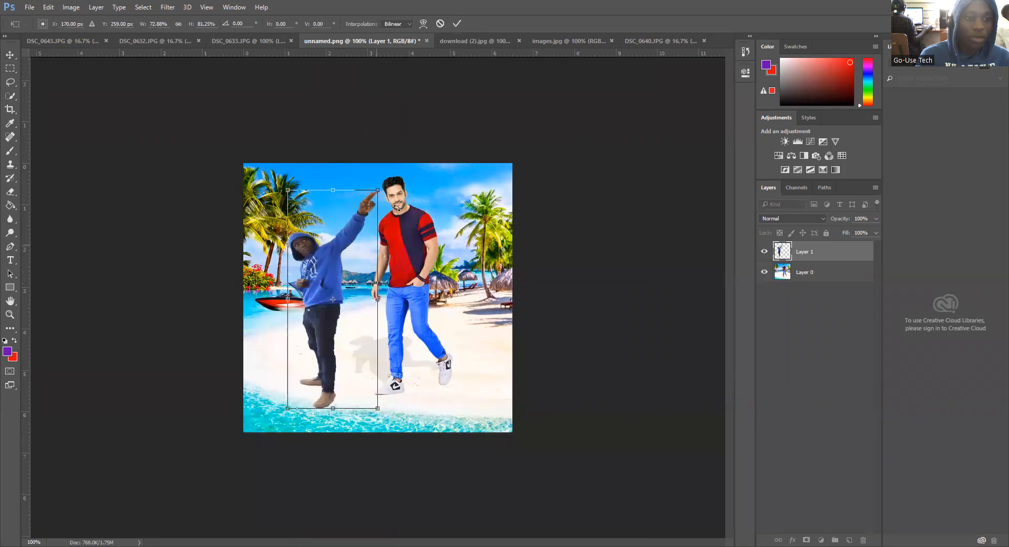
left_click(456, 24)
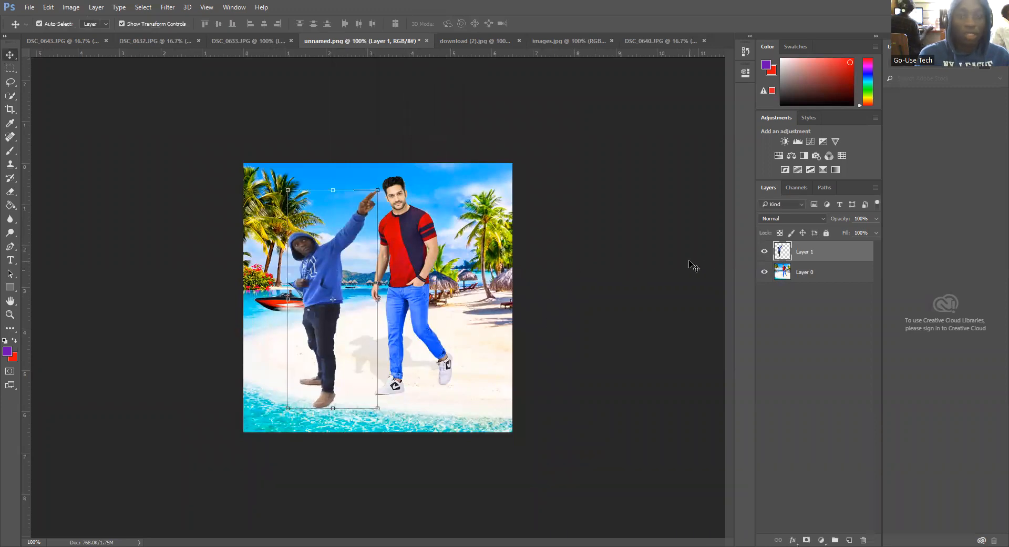
left_click(809, 273)
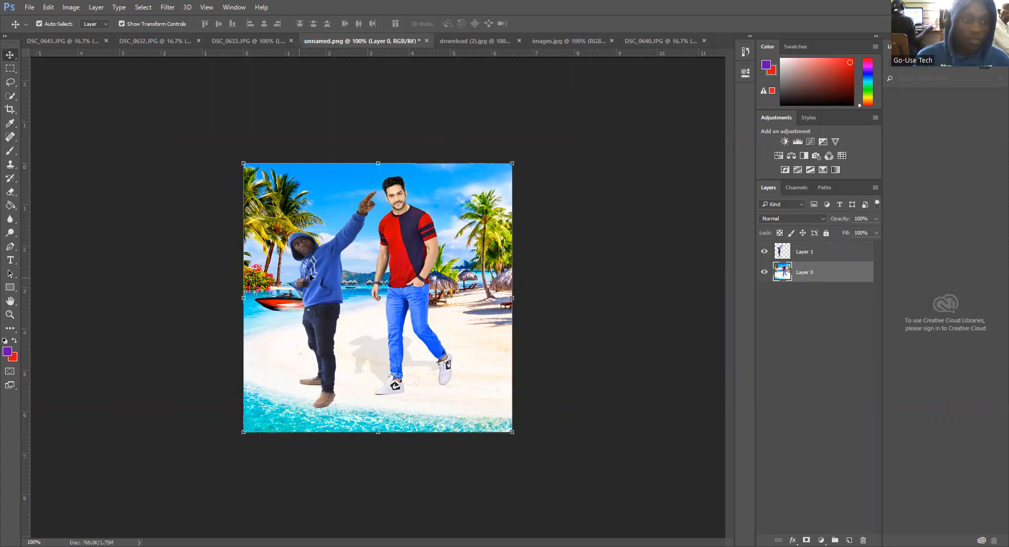
left_click(332, 261)
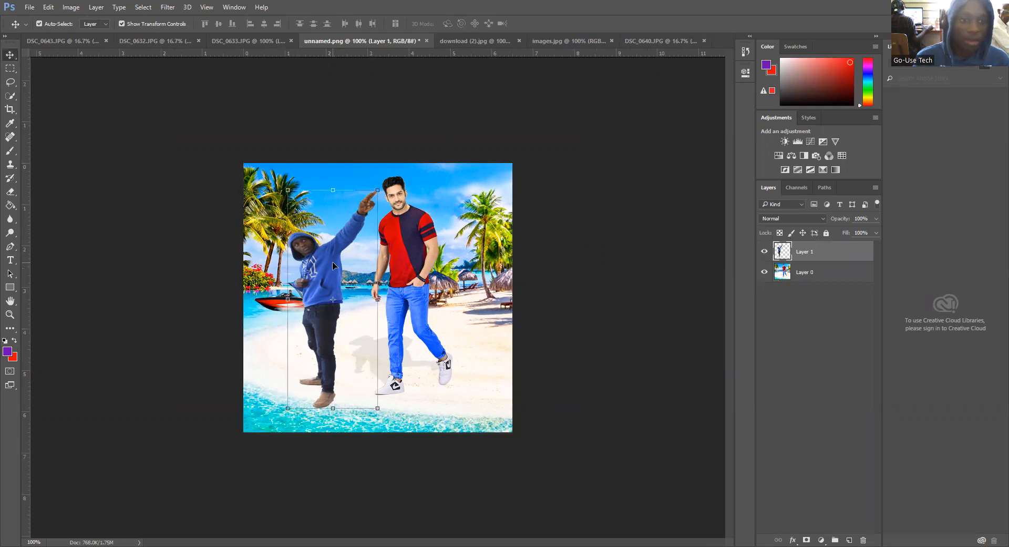
right_click(332, 261)
left_click(317, 278)
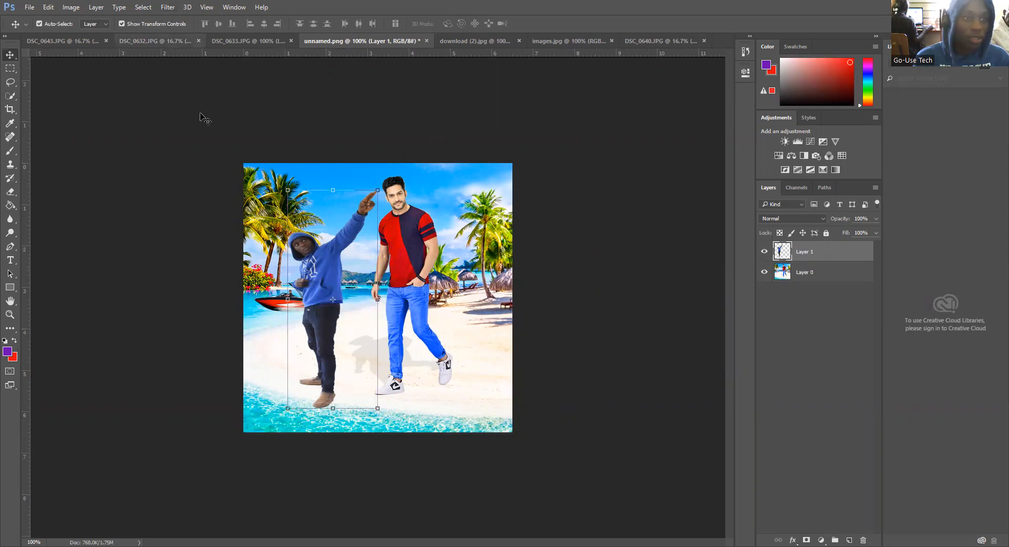
left_click(120, 8)
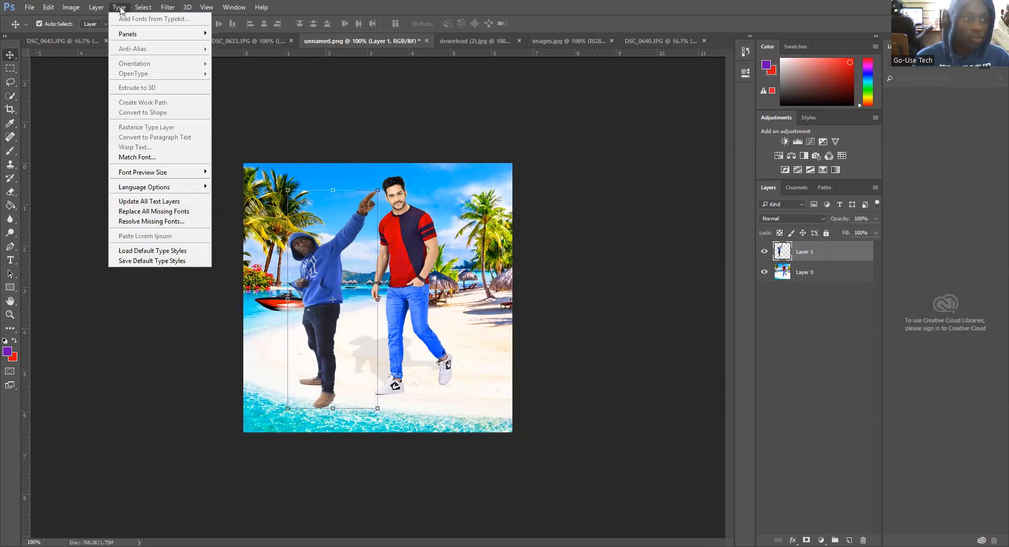
mouse_move(100, 9)
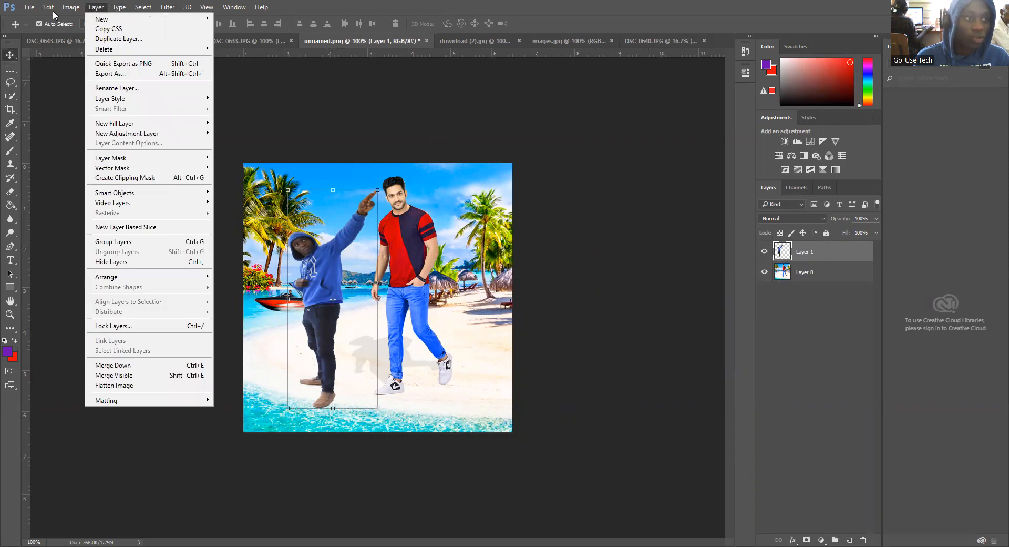
mouse_move(49, 9)
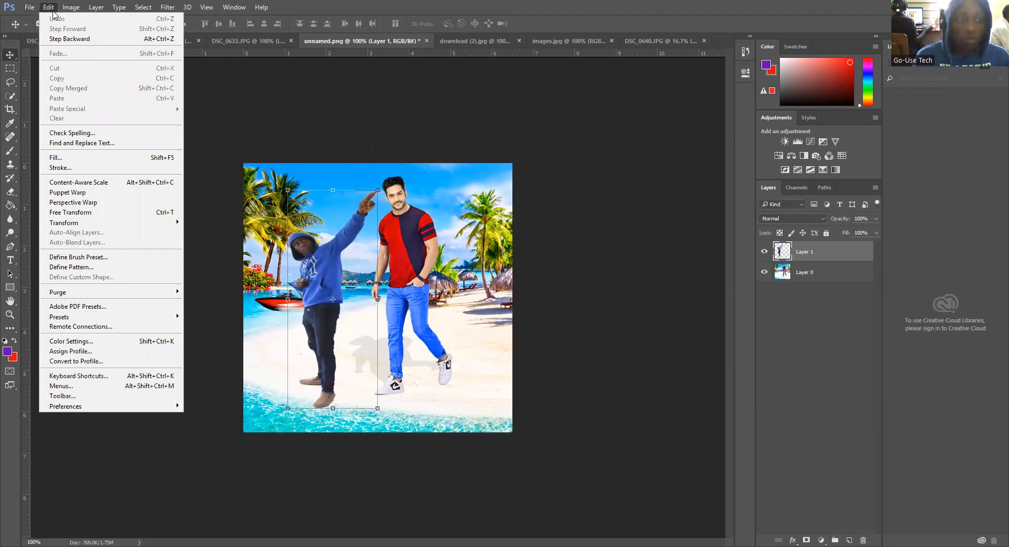
left_click(571, 101)
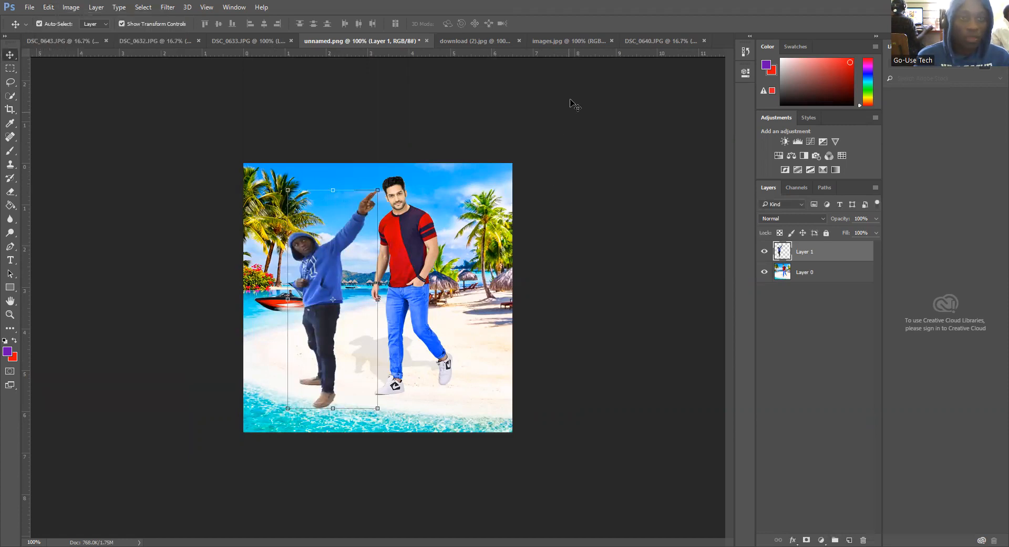